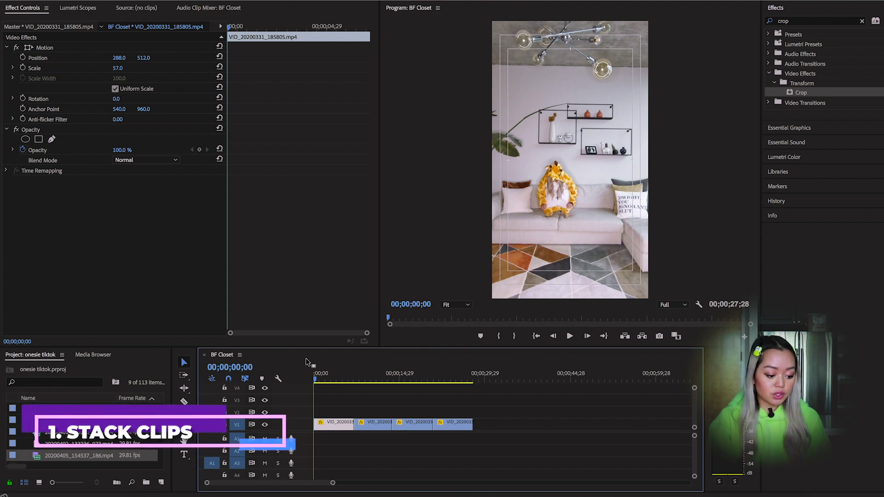
Stack the four onesie clip copies on tracks V1–V4, all starting at the sequence beginning
{"action": "left_click_drag", "start_coordinate": [389, 422], "coordinate": [331, 415]}
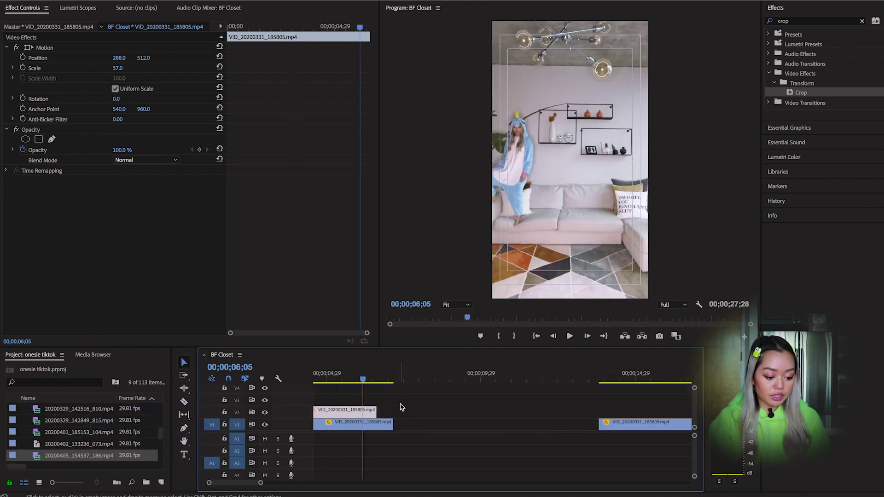
{"action": "left_click_drag", "start_coordinate": [358, 382], "coordinate": [370, 393]}
{"action": "left_click_drag", "start_coordinate": [645, 423], "coordinate": [571, 422]}
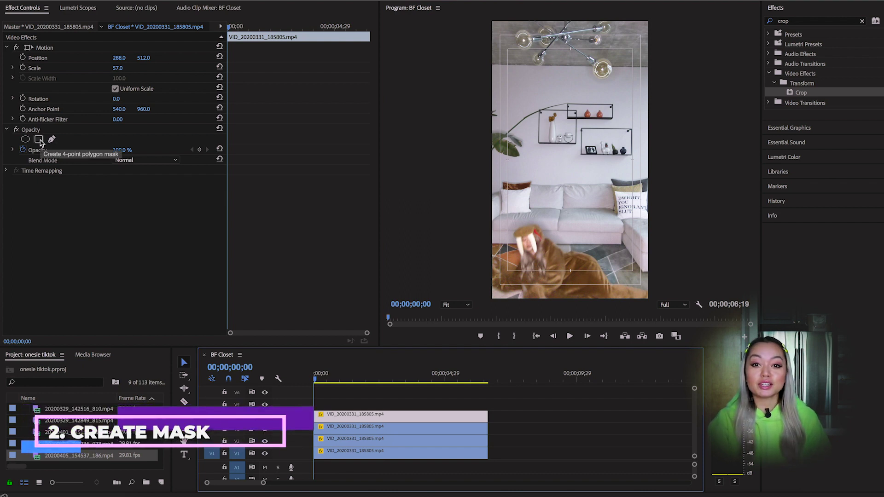
Add a 4-point polygon mask to the V4 clip and stretch it across the walrus clone at the bottom
{"action": "left_click", "coordinate": [38, 140]}
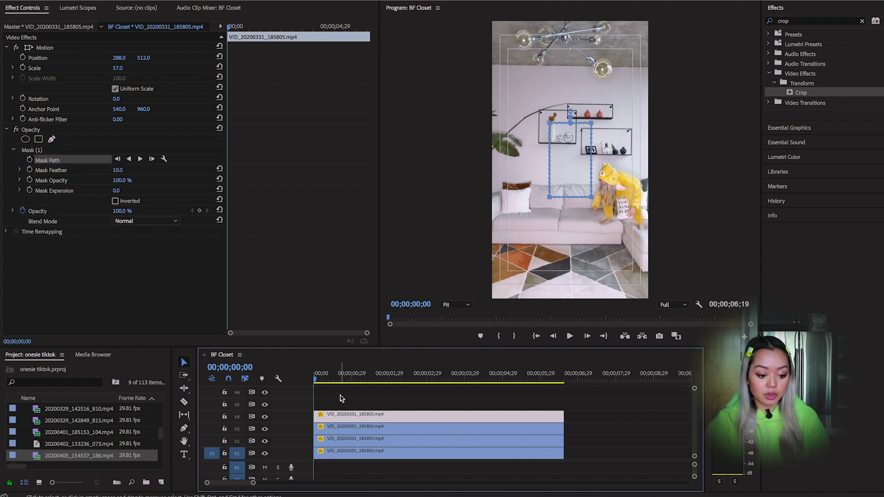
{"action": "left_click_drag", "start_coordinate": [572, 139], "coordinate": [515, 242]}
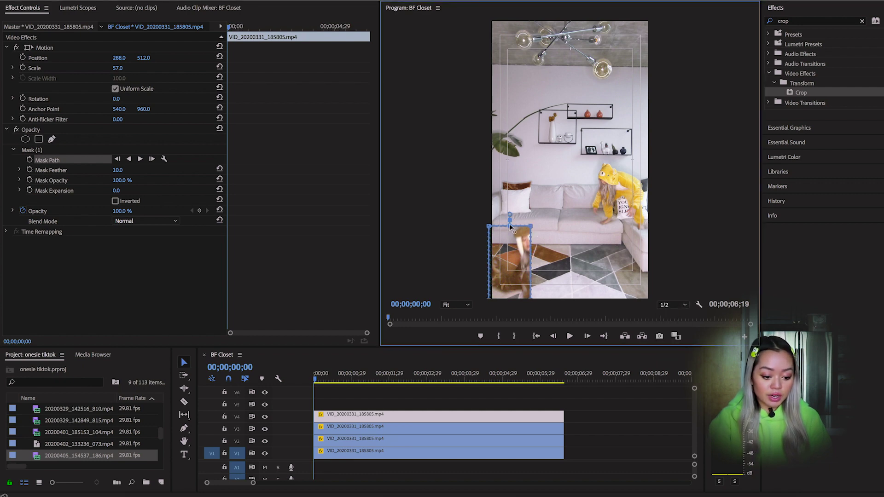
{"action": "left_click_drag", "start_coordinate": [532, 225], "coordinate": [654, 233]}
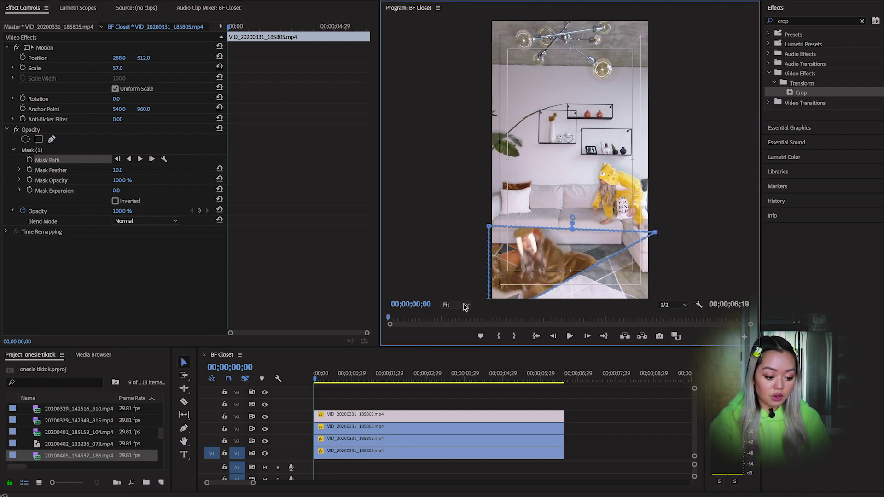
{"action": "left_click", "coordinate": [456, 305]}
{"action": "left_click", "coordinate": [456, 359]}
{"action": "left_click_drag", "start_coordinate": [548, 257], "coordinate": [627, 257]}
With the monitor fit to frame, raise the mask's top-edge corners slightly
{"action": "left_click", "coordinate": [456, 304]}
{"action": "left_click", "coordinate": [455, 250]}
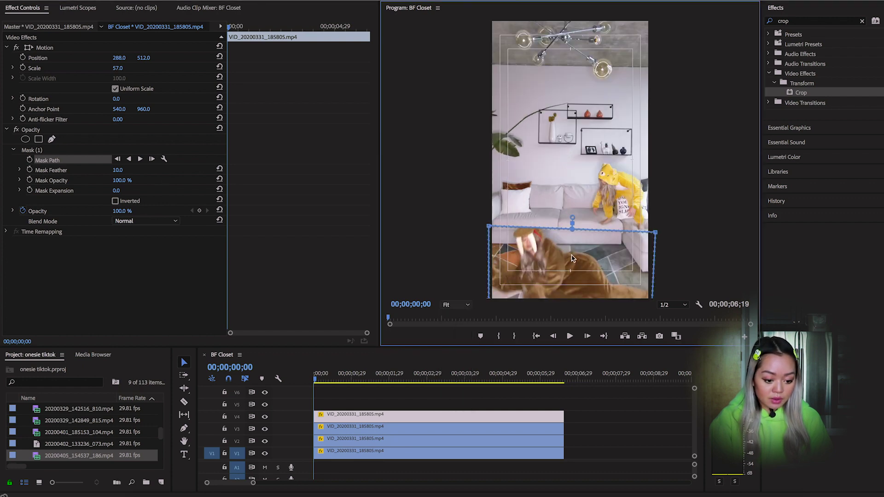
{"action": "left_click_drag", "start_coordinate": [529, 220], "coordinate": [532, 219]}
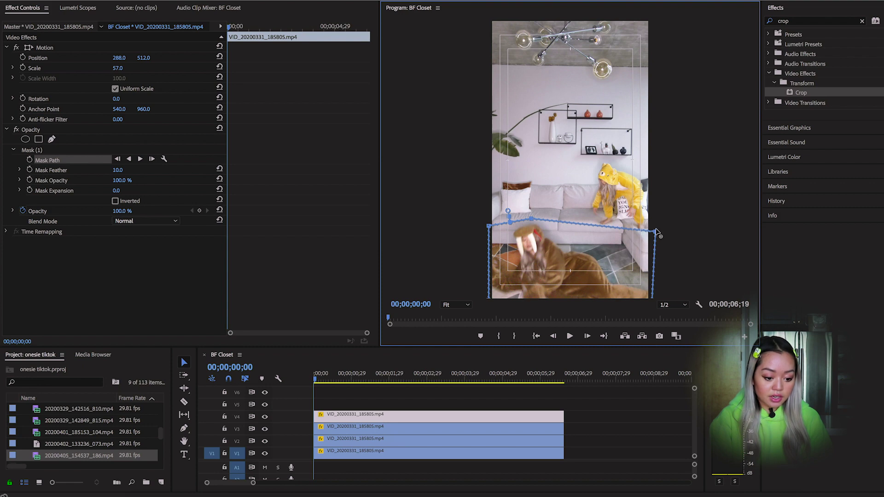
{"action": "left_click_drag", "start_coordinate": [655, 233], "coordinate": [656, 229]}
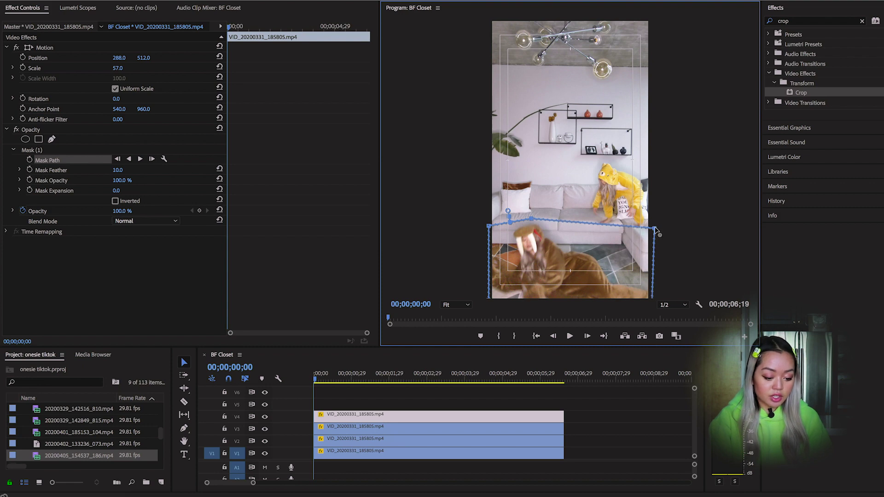
Scrub through the sequence to check the mask, shifting its upper corners slightly right
{"action": "left_click", "coordinate": [356, 382]}
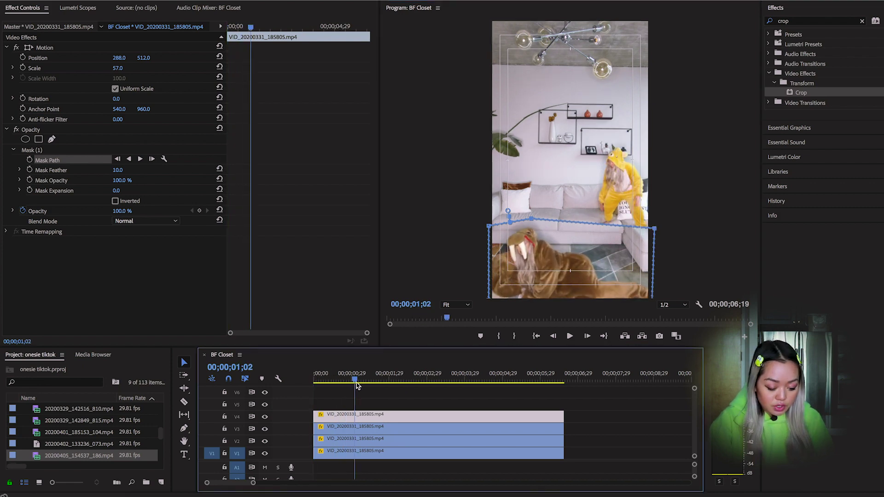
{"action": "left_click_drag", "start_coordinate": [356, 384], "coordinate": [443, 383]}
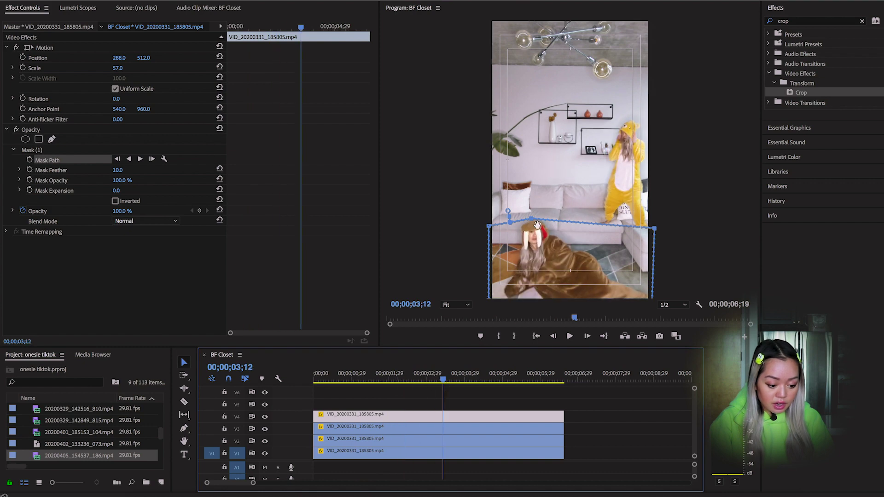
{"action": "left_click_drag", "start_coordinate": [537, 224], "coordinate": [538, 223]}
{"action": "left_click_drag", "start_coordinate": [445, 384], "coordinate": [530, 389]}
{"action": "key", "text": "Home"}
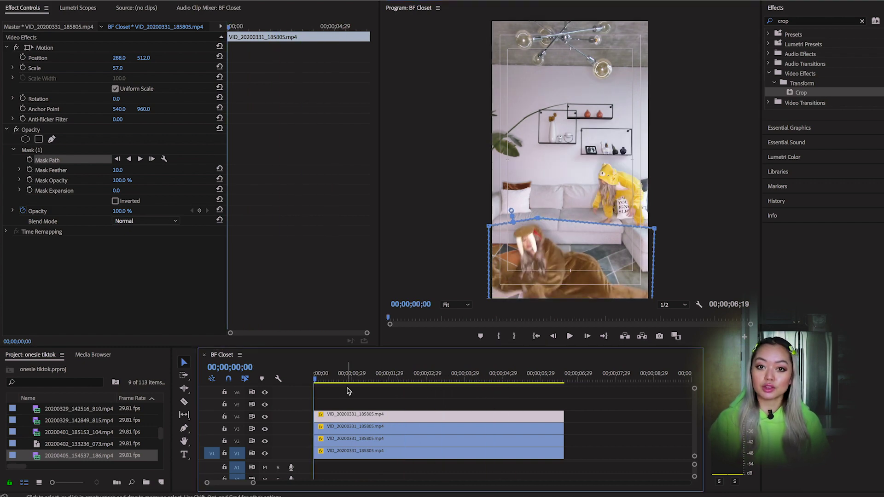
Add a 4-point mask to the V3 clip, extending it to the frame top over the right-hand clone
{"action": "left_click", "coordinate": [361, 427]}
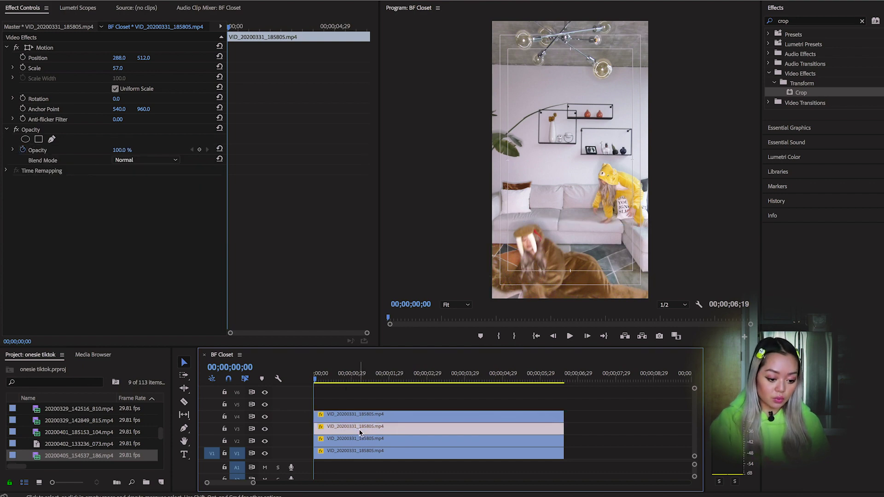
{"action": "left_click", "coordinate": [39, 139]}
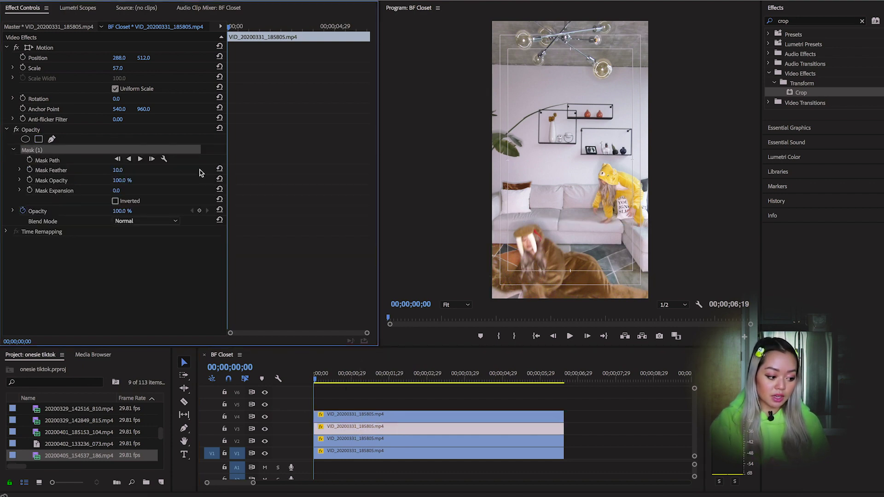
{"action": "left_click_drag", "start_coordinate": [570, 159], "coordinate": [627, 193]}
{"action": "left_click_drag", "start_coordinate": [606, 156], "coordinate": [582, 20]}
{"action": "left_click_drag", "start_coordinate": [649, 156], "coordinate": [653, 20]}
{"action": "left_click_drag", "start_coordinate": [593, 237], "coordinate": [586, 232]}
Preview the V3 mask, return to the sequence start, and select the V2 clip
{"action": "left_click_drag", "start_coordinate": [417, 380], "coordinate": [530, 397]}
{"action": "key", "text": "Home"}
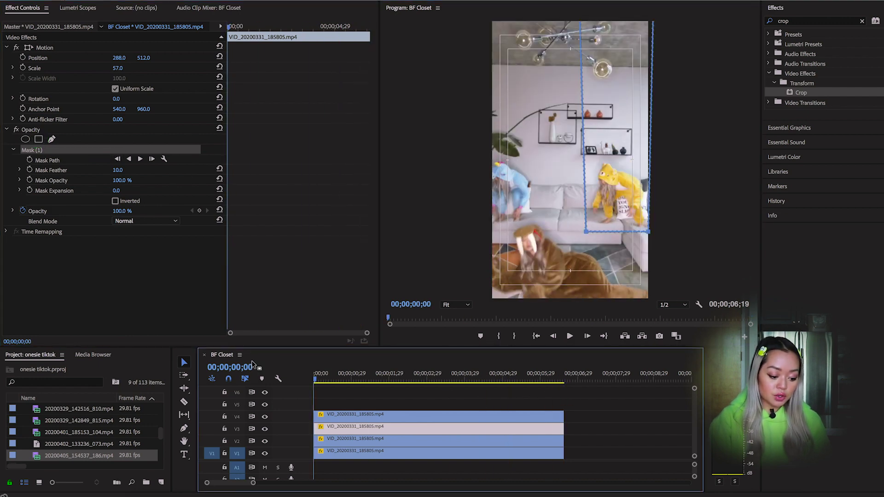
{"action": "left_click", "coordinate": [438, 441]}
Mask the V2 clip to the left strip up to the frame top, then preview all four clones
{"action": "left_click", "coordinate": [31, 132]}
{"action": "left_click_drag", "start_coordinate": [568, 161], "coordinate": [501, 190]}
{"action": "left_click_drag", "start_coordinate": [482, 151], "coordinate": [482, 62]}
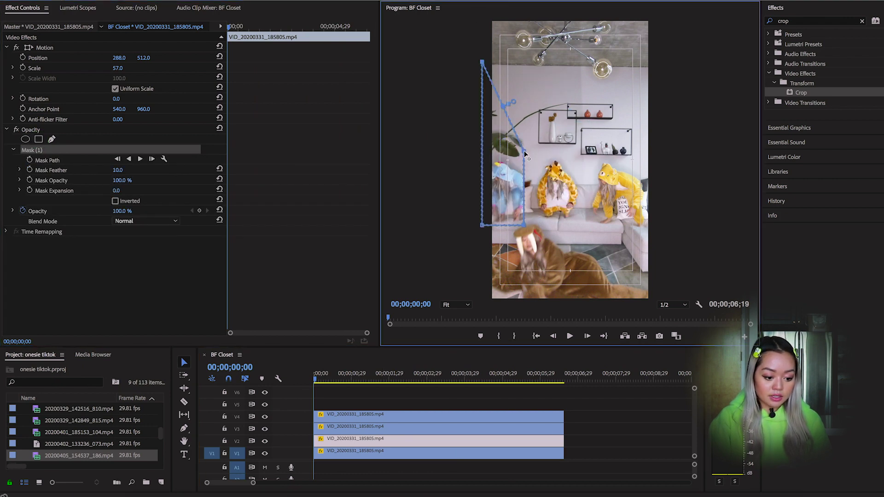
{"action": "left_click_drag", "start_coordinate": [525, 153], "coordinate": [539, 14]}
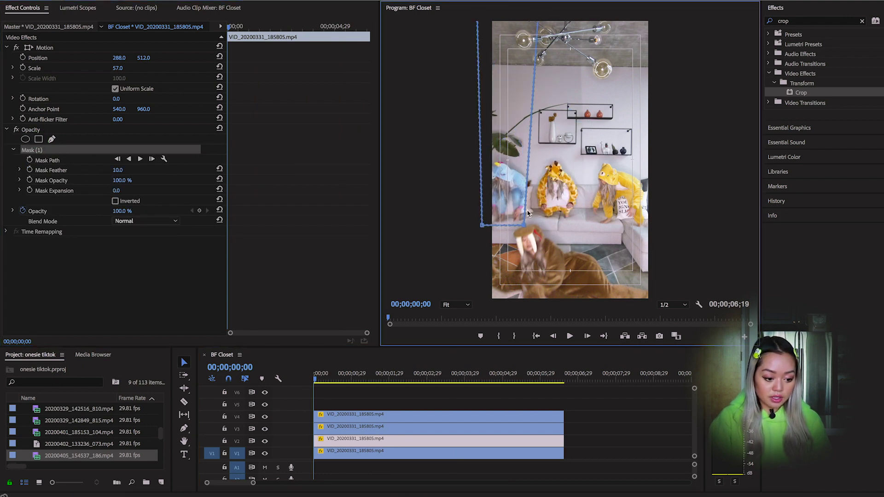
{"action": "left_click_drag", "start_coordinate": [528, 213], "coordinate": [533, 218]}
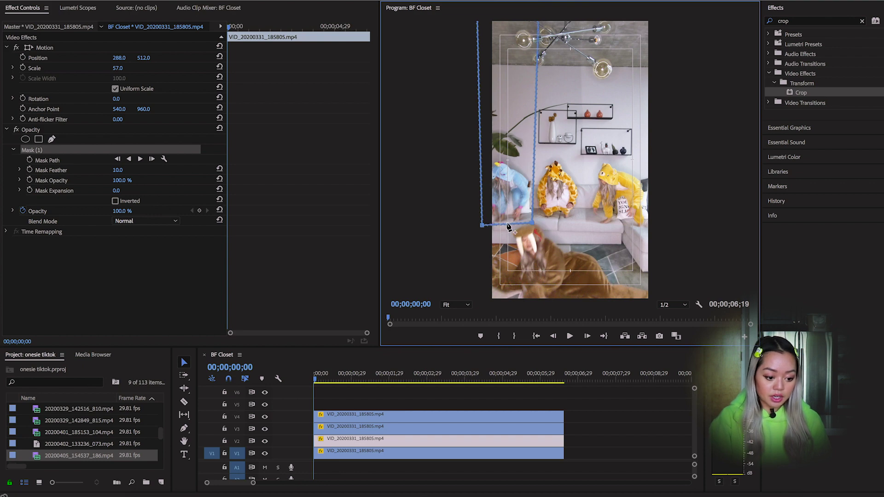
{"action": "left_click_drag", "start_coordinate": [318, 380], "coordinate": [544, 386]}
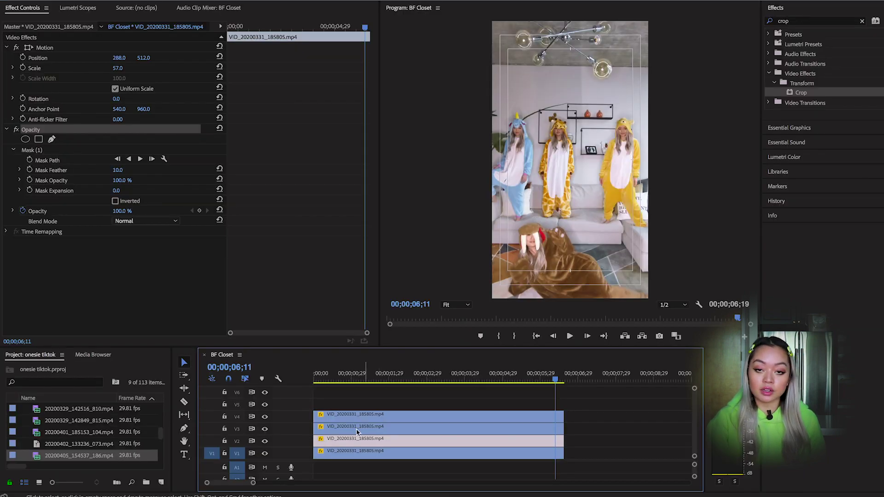
Raise the V3 clip's Mask Feather from 10 to 96.5 and maximize the Program monitor
{"action": "left_click", "coordinate": [326, 427]}
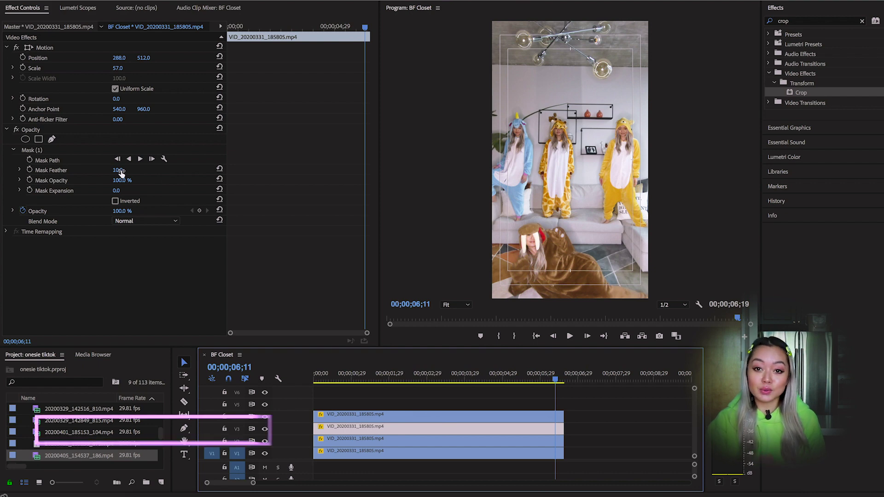
{"action": "left_click", "coordinate": [19, 170]}
{"action": "left_click_drag", "start_coordinate": [25, 188], "coordinate": [42, 189]}
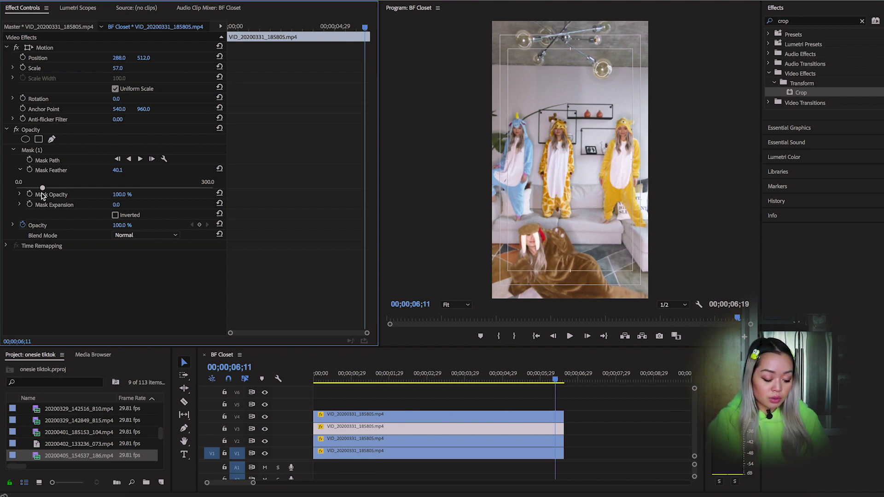
{"action": "left_click_drag", "start_coordinate": [41, 196], "coordinate": [81, 204]}
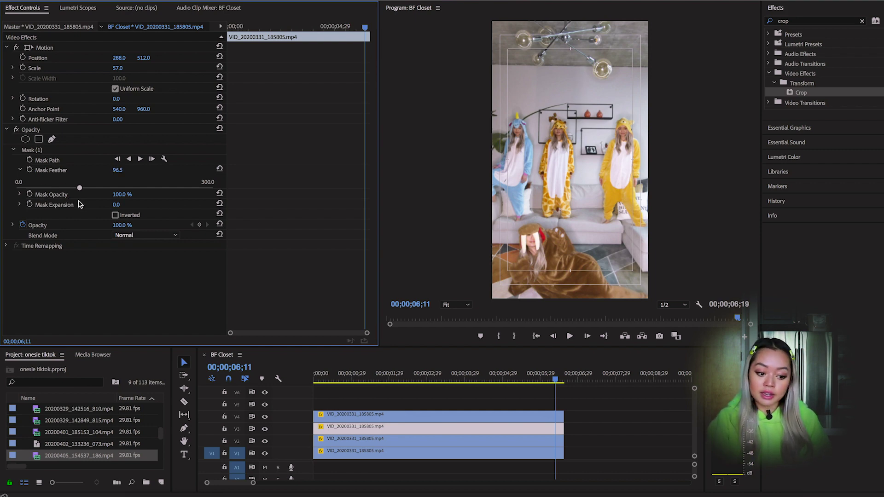
{"action": "left_click", "coordinate": [31, 152]}
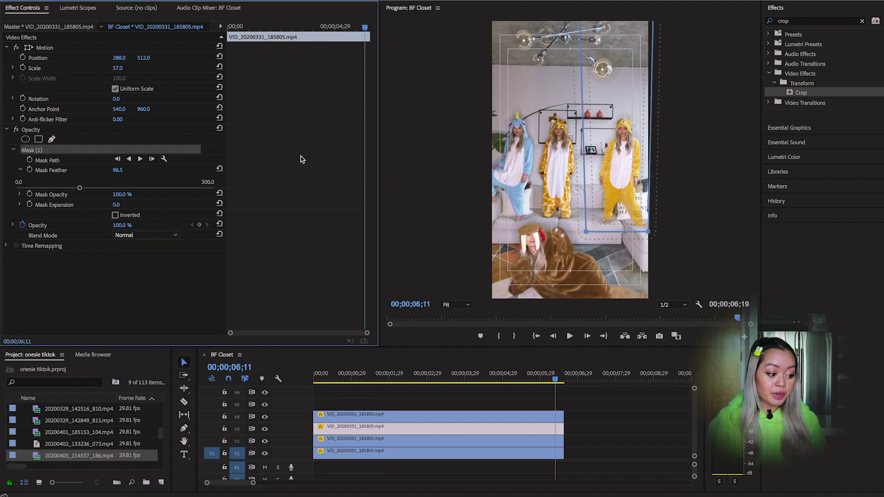
{"action": "key", "text": "grave"}
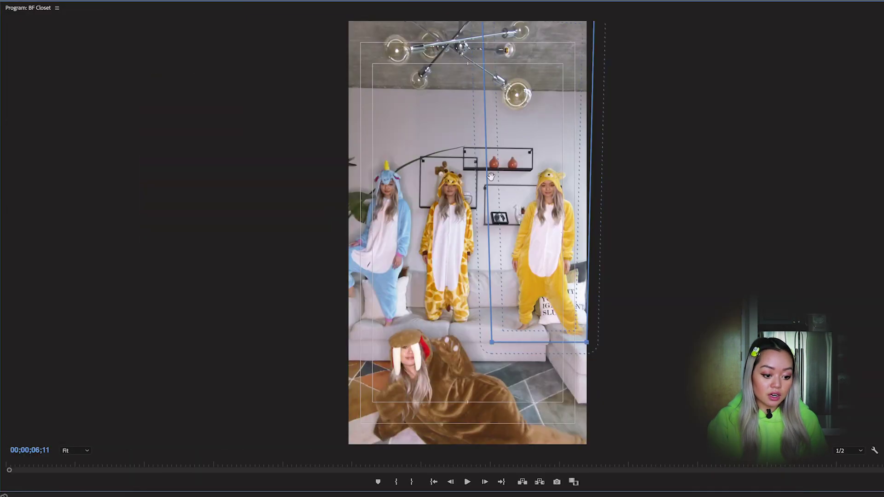